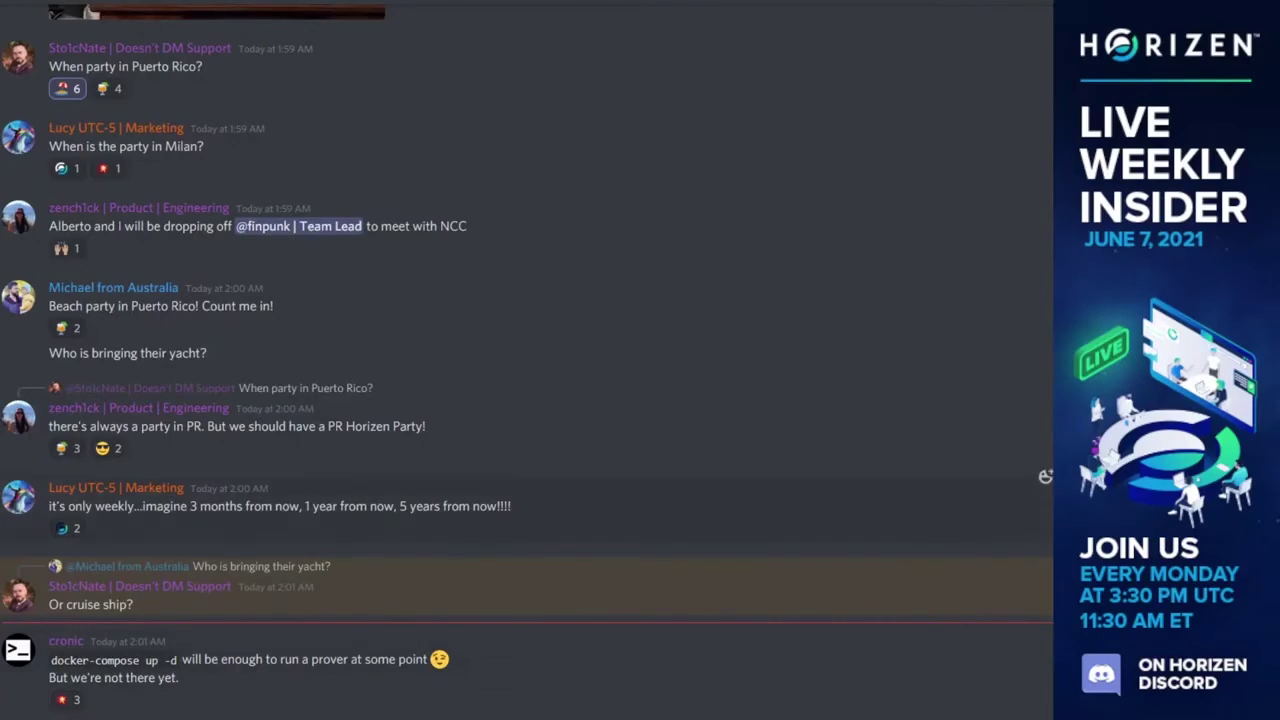
React with beer and sunglasses to zench1ck's 'there's always a party in PR' message.
{"action": "left_click", "coordinate": [1040, 378]}
{"action": "left_click", "coordinate": [108, 448]}
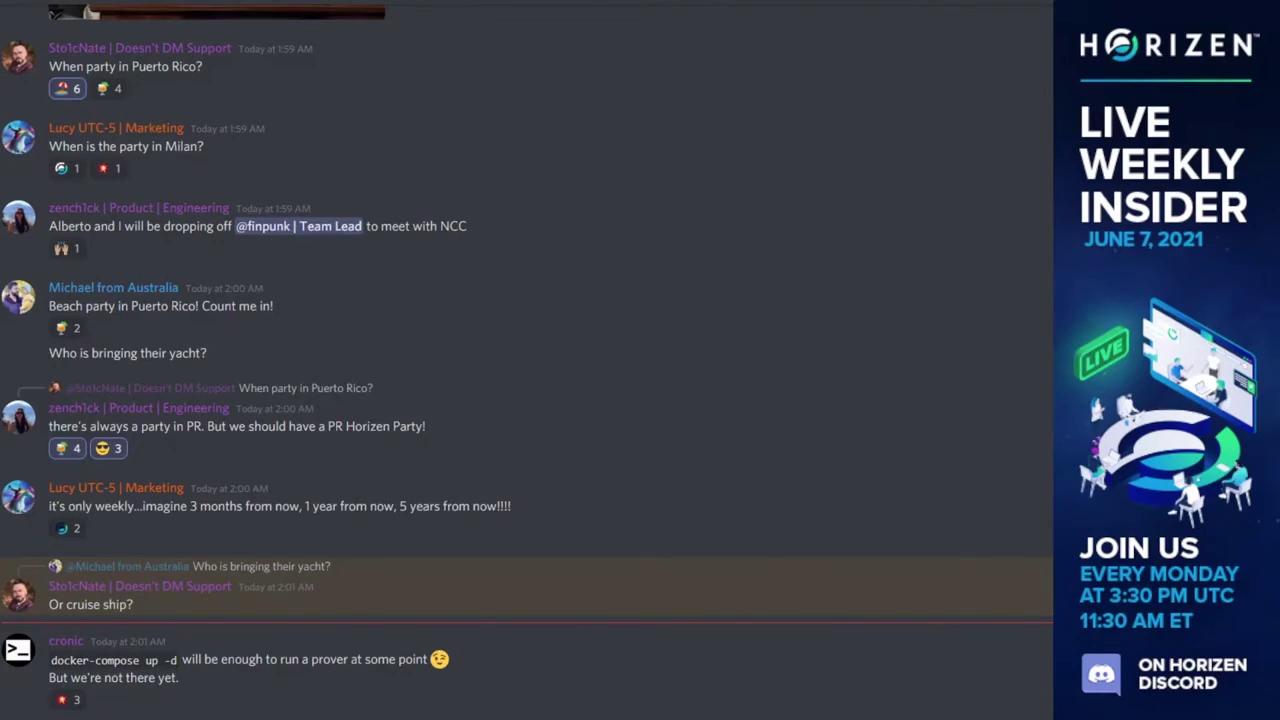
{"action": "scroll", "coordinate": [527, 400], "scroll_direction": "down", "scroll_amount": 1}
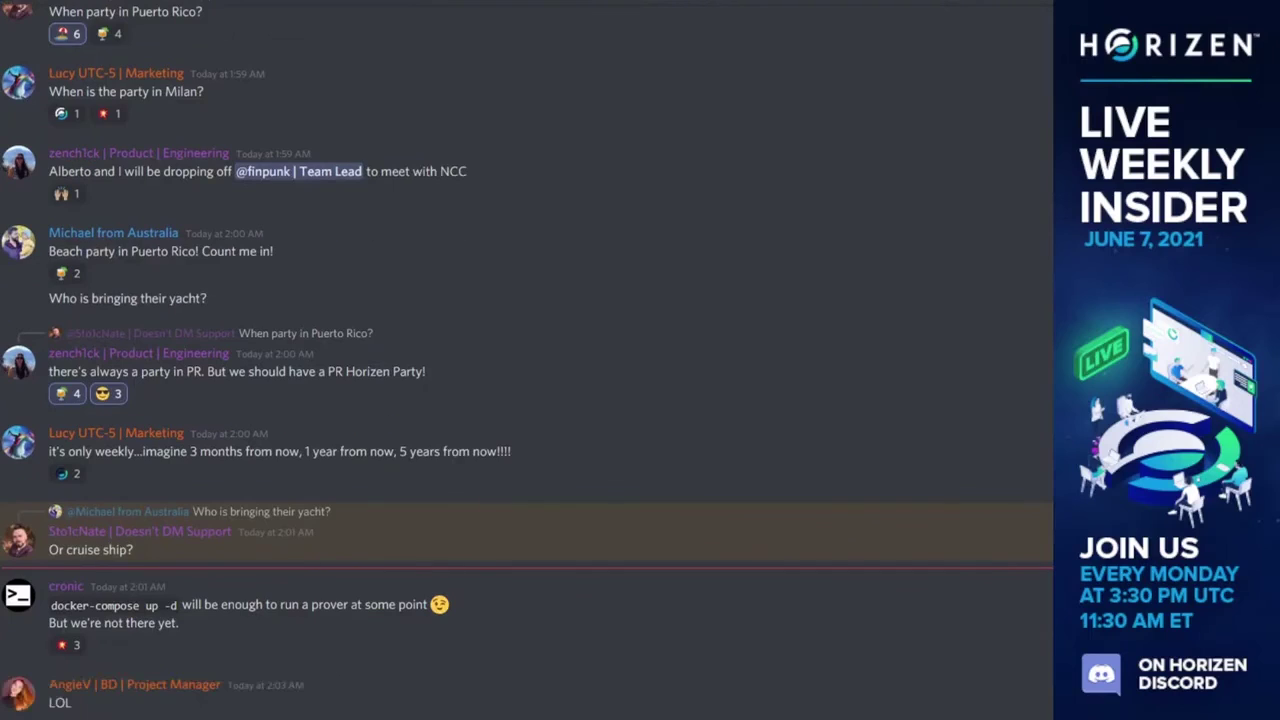